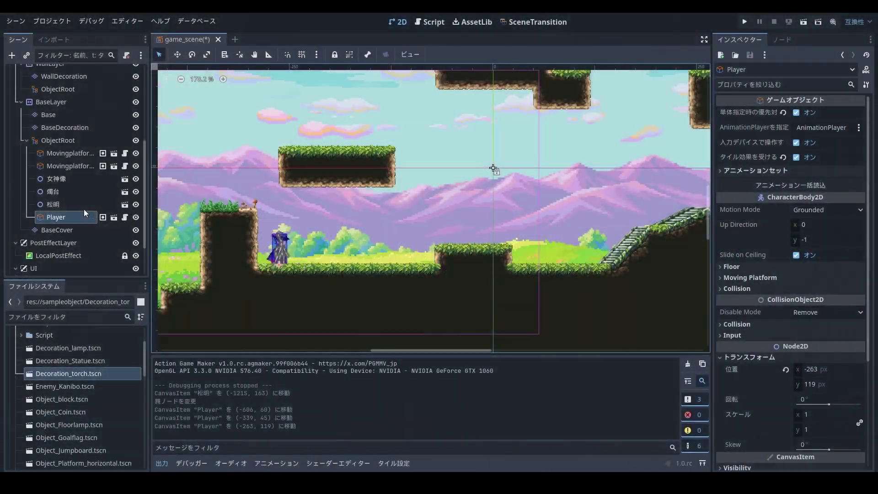
- Open the Player node's own scene for editing and collapse its BoneAnimationRoot2d branch in the node tree
left_click_drag(54, 205, 59, 217)
left_click(58, 218)
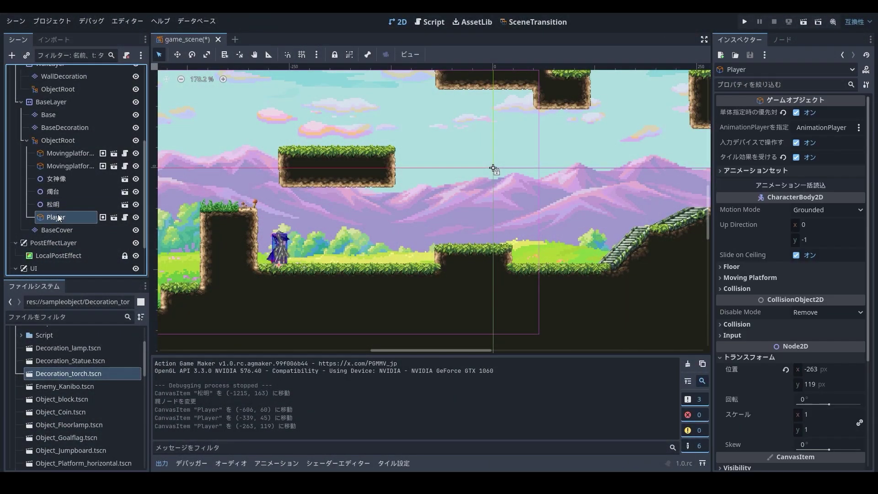
left_click(114, 218)
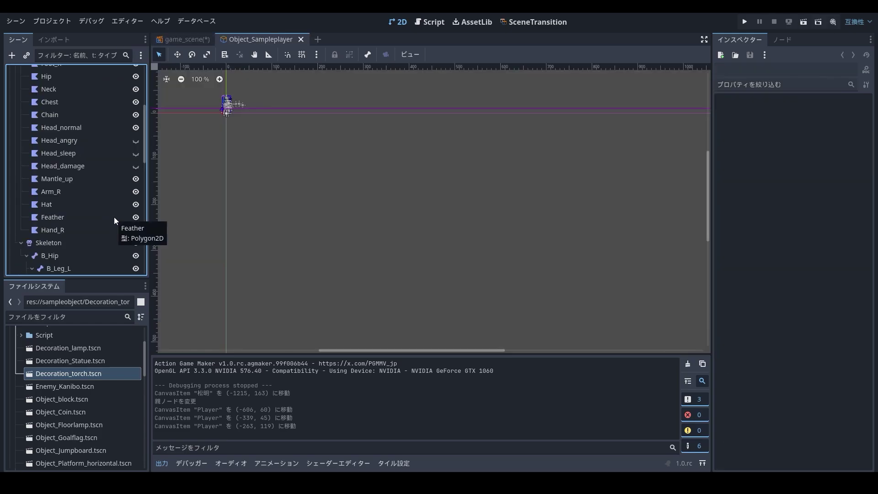
scroll(340, 186, "up", 2)
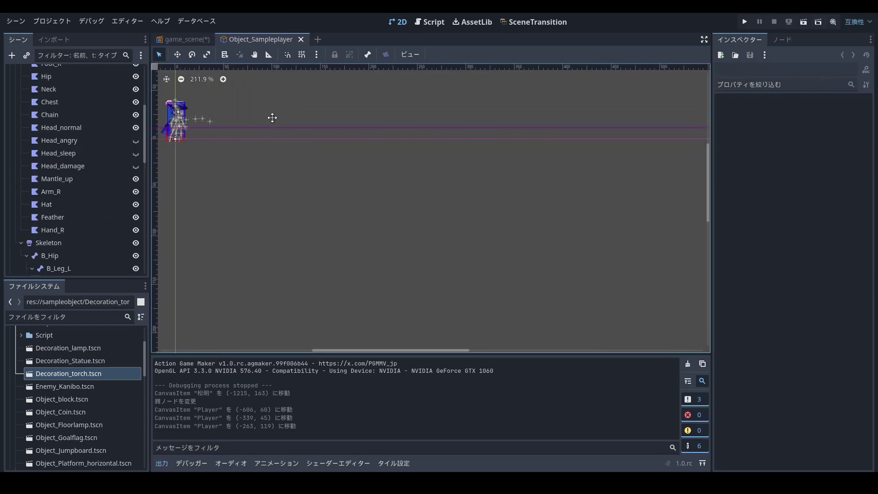
scroll(287, 144, "up", 3)
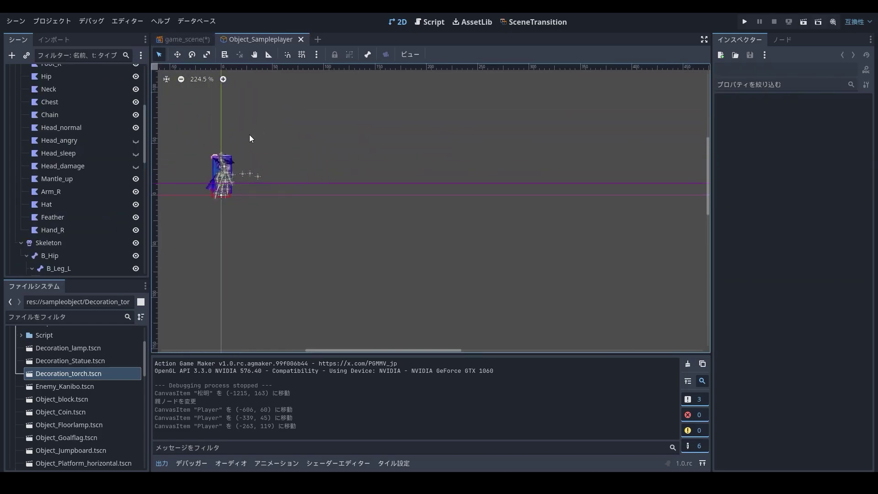
scroll(125, 141, "up", 5)
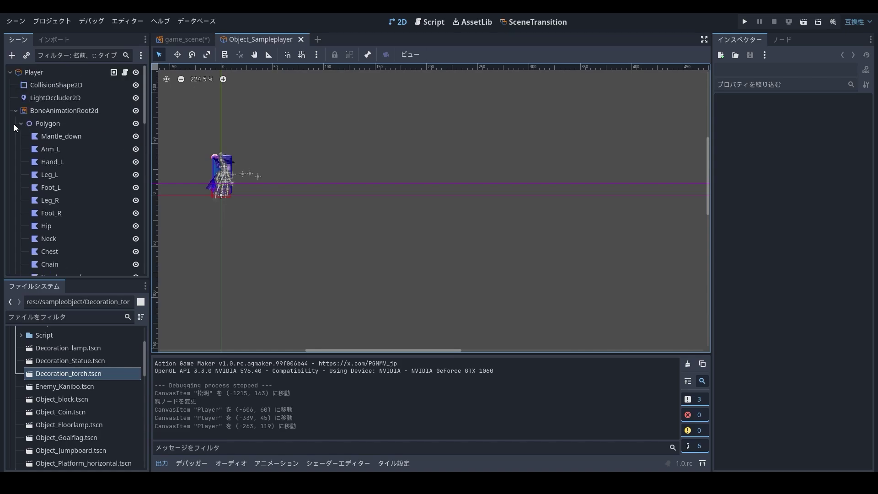
left_click(21, 123)
left_click(16, 111)
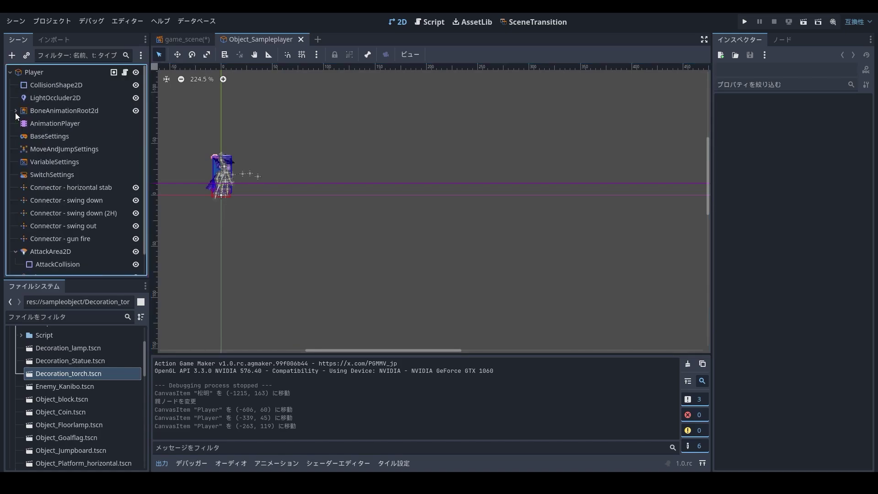
- Set the horizontal movement amount (左右の移動量) in the Player's MoveAndJumpSettings to 600 px/s
left_click(54, 151)
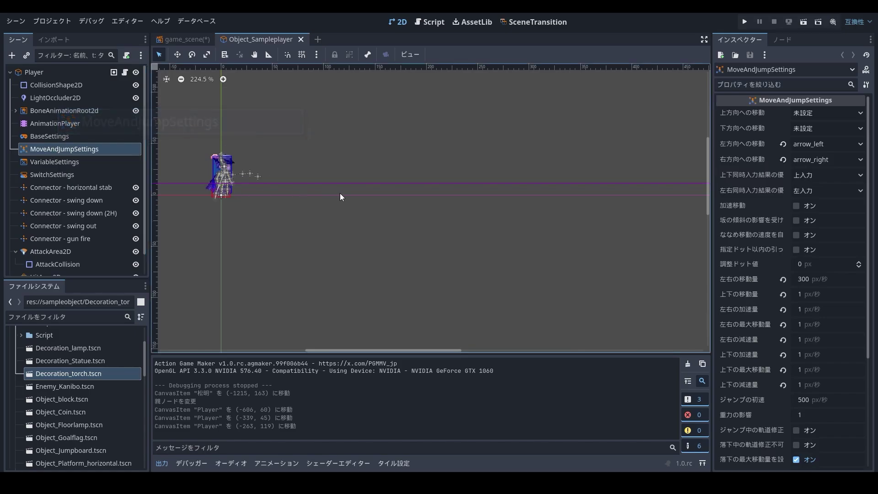
left_click(815, 280)
type("600")
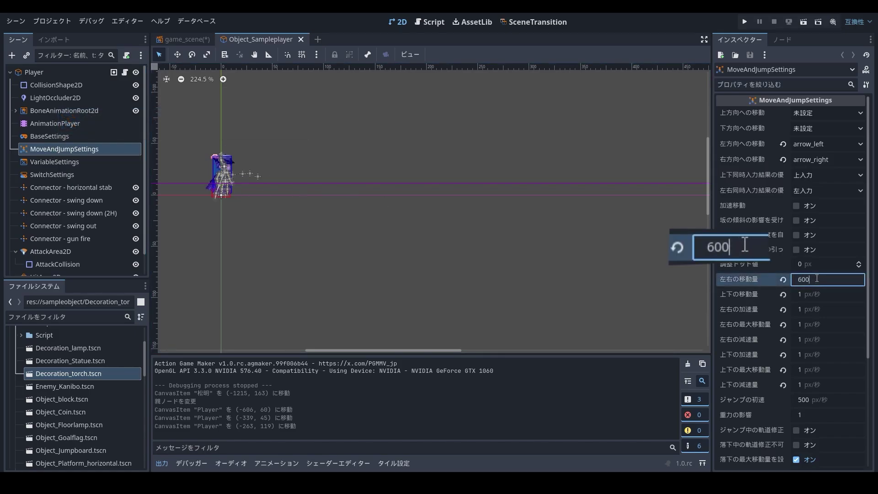
key("Return")
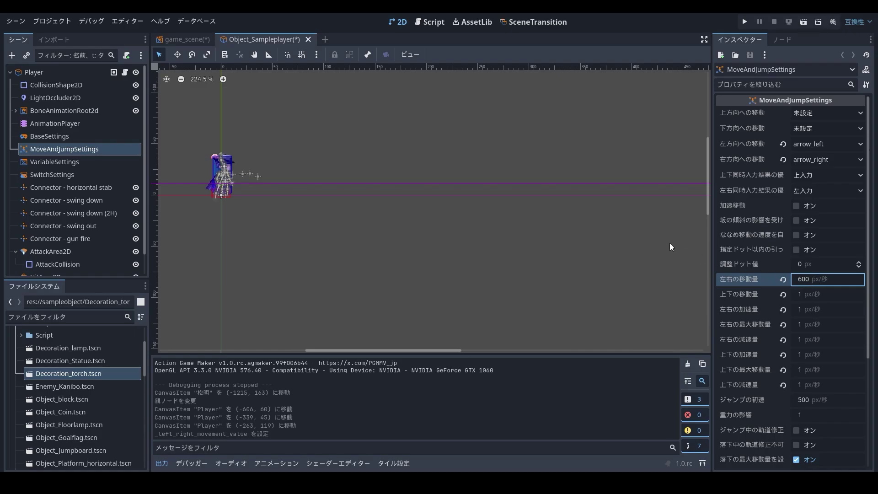
- Run the game and test the player's horizontal movement and jump in the debug window
left_click(745, 23)
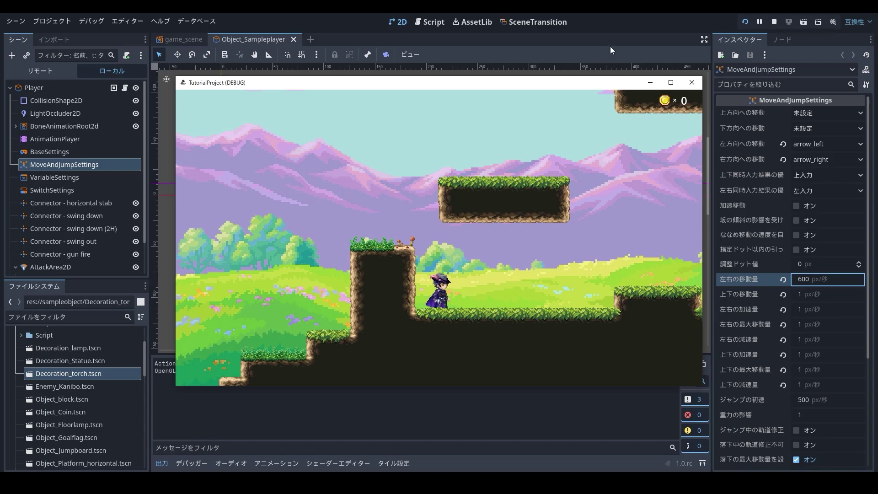
key("Right")
key("Right")
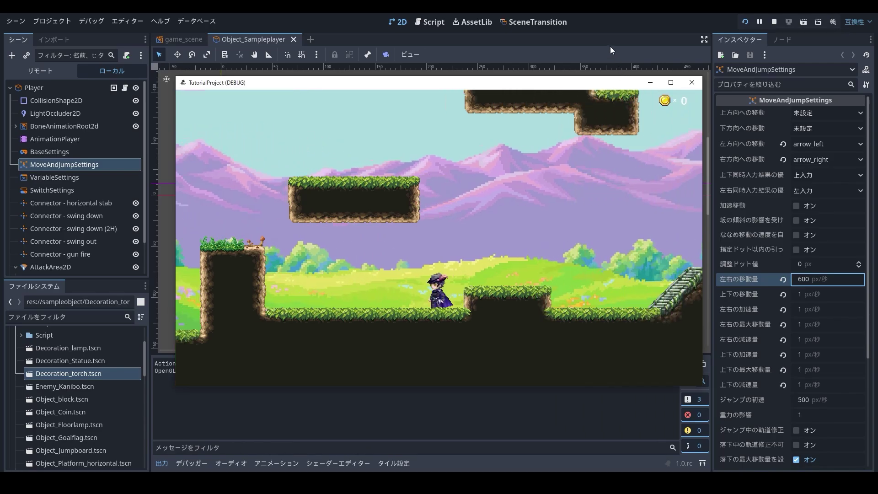
key("space")
key("Left")
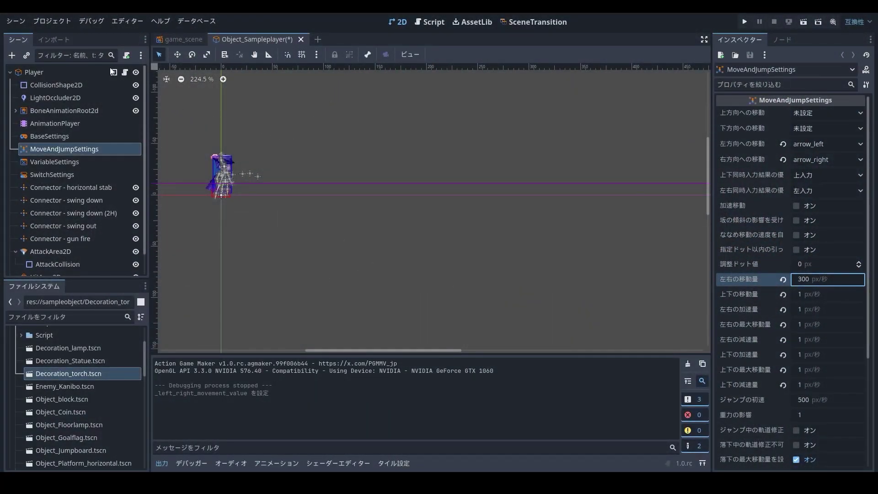
- Open the Player's visual script and bring its state graph into view
left_click(125, 74)
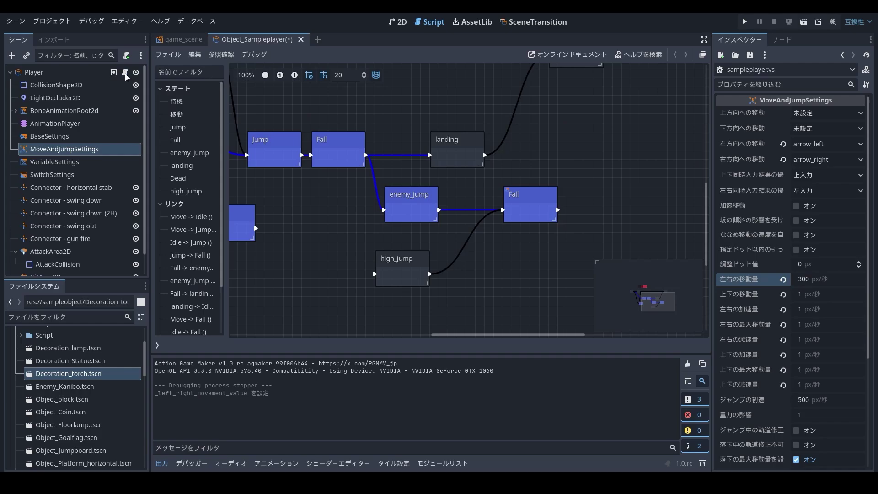
scroll(361, 213, "down", 4)
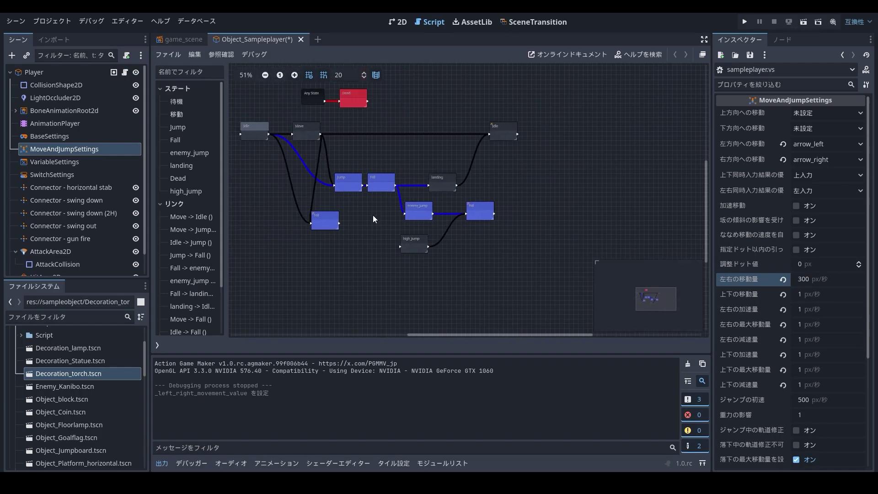
scroll(373, 215, "up", 2)
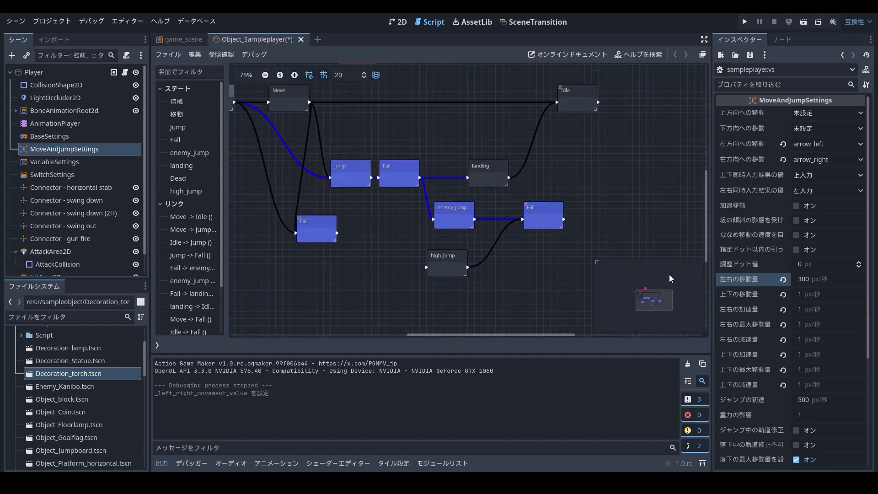
left_click_drag(671, 277, 653, 300)
- Examine the Jump state's assigned animation, action settings and executed actions, including its sound playback action
left_click(369, 247)
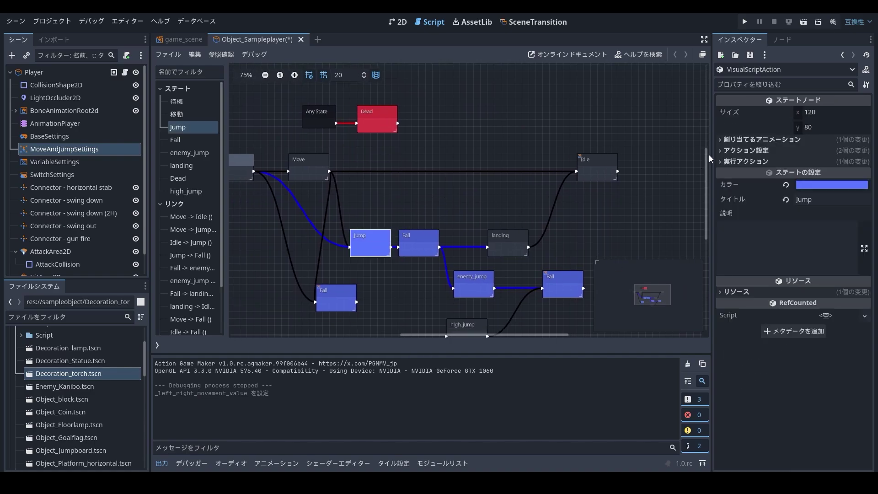
left_click(719, 142)
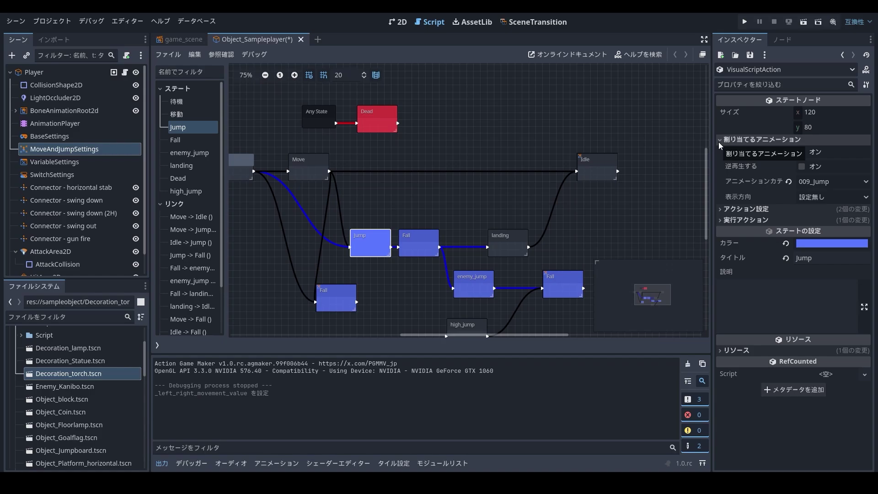
left_click(719, 210)
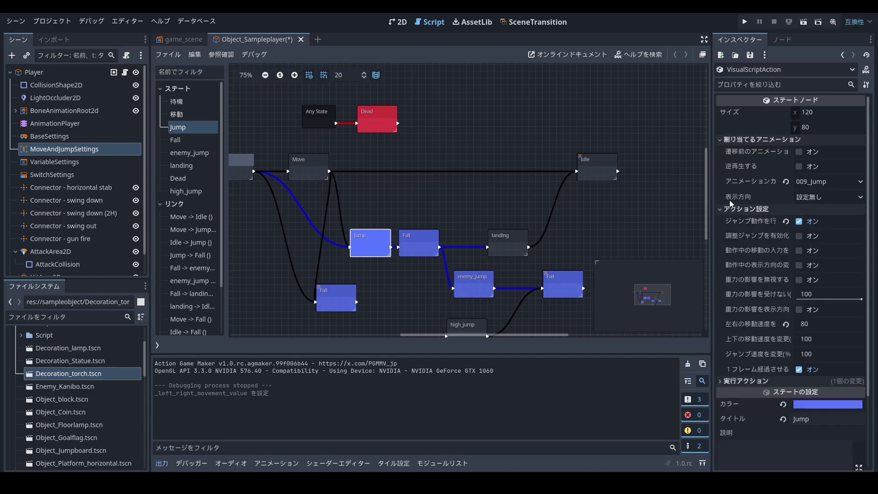
scroll(736, 225, "down", 5)
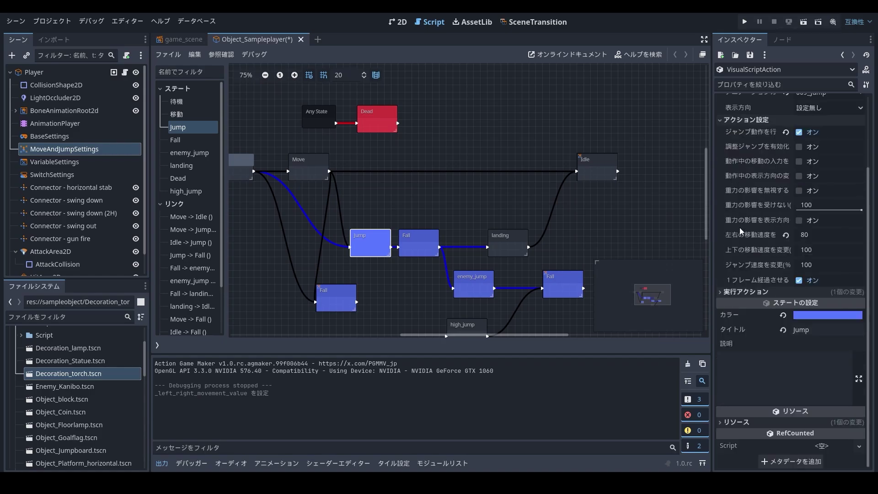
left_click(721, 292)
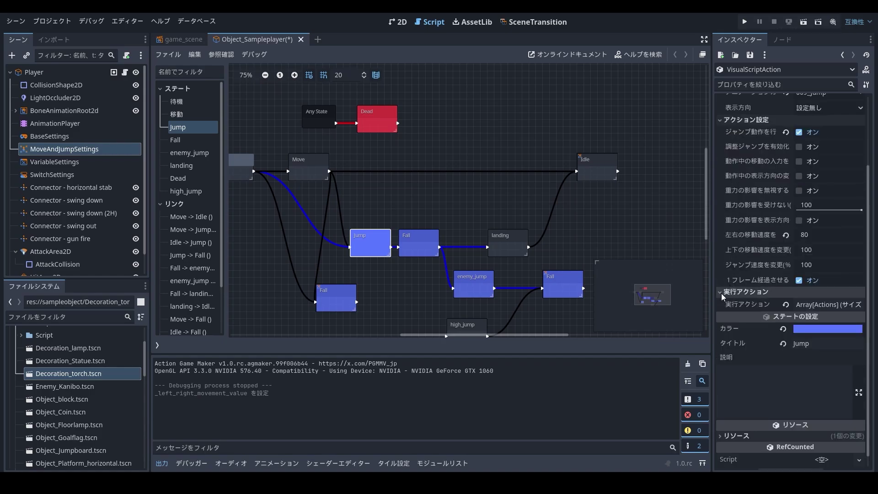
left_click(822, 305)
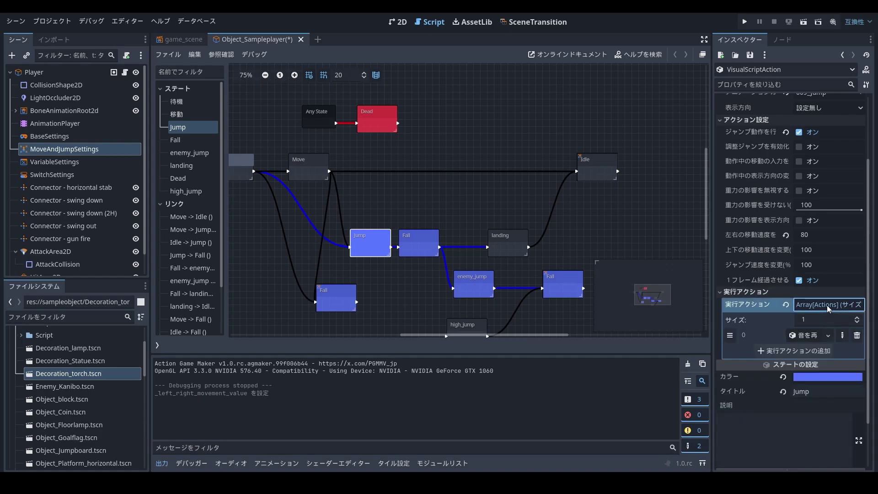
left_click(809, 337)
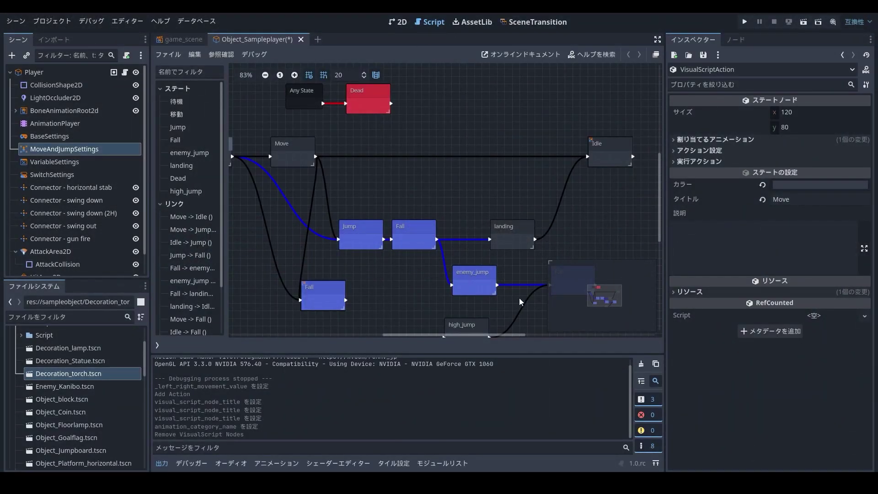
- Add a new state between the Move and Idle states in the graph and title it sliding
right_click(367, 167)
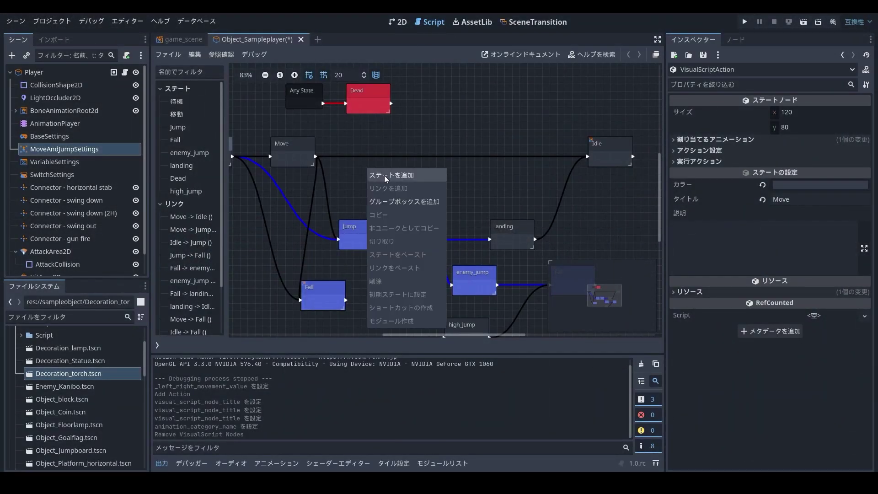
left_click(385, 174)
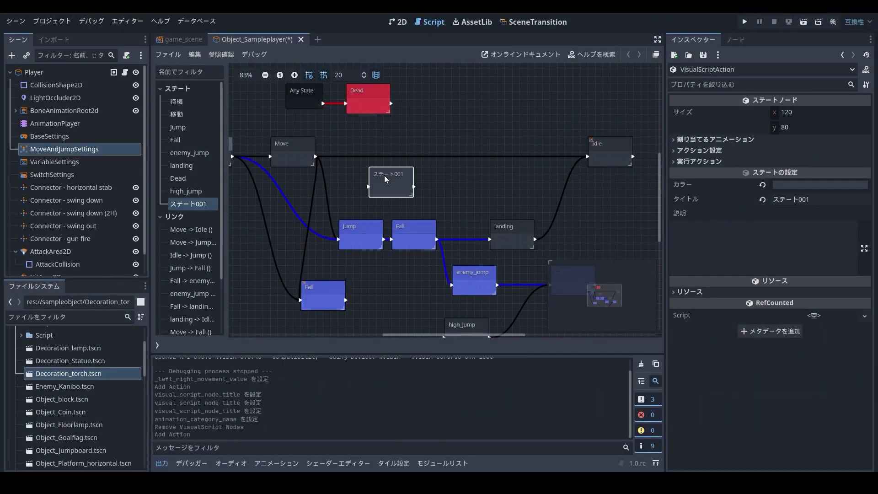
left_click(825, 200)
left_click_drag(827, 200, 750, 208)
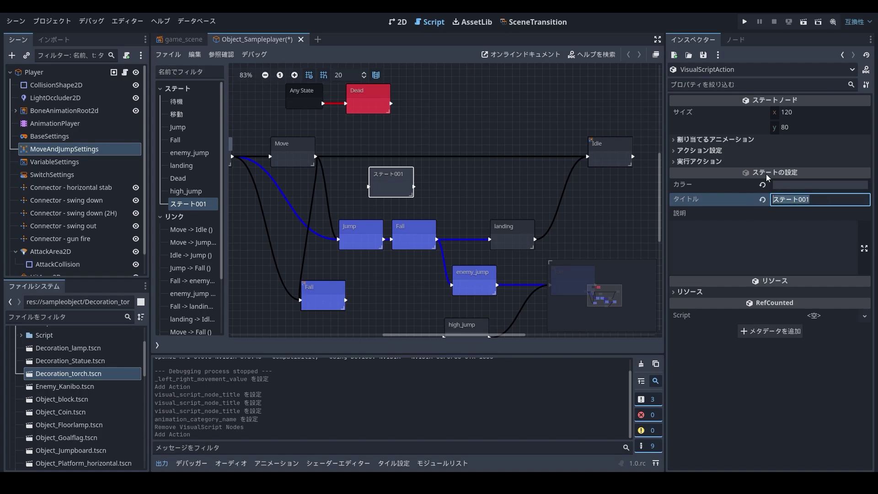
type("sl")
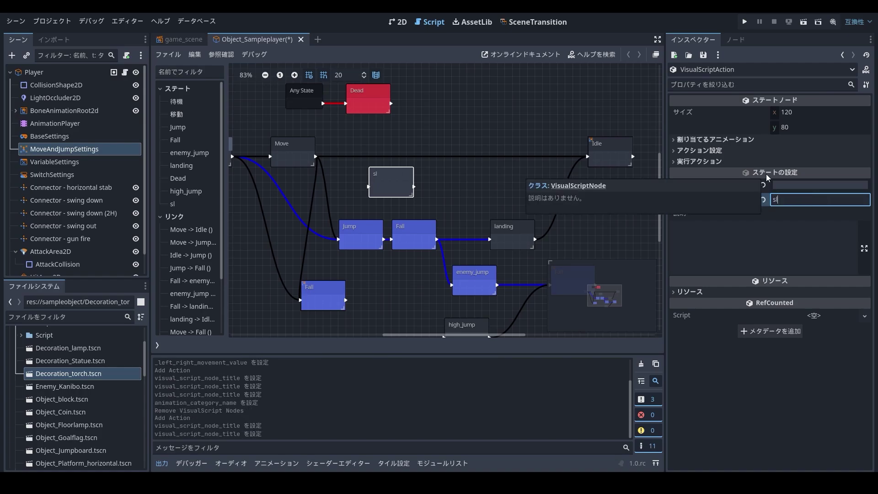
type("iding")
key("Return")
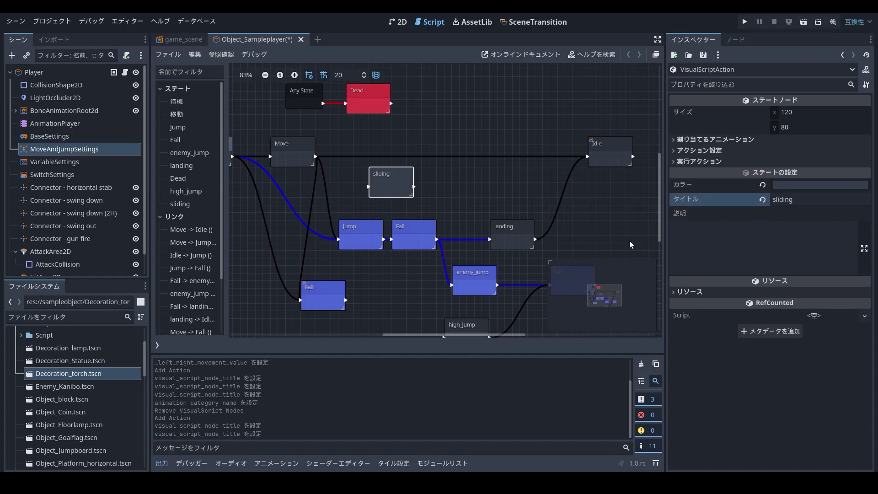
- Assign the 028_Sliding animation category to the sliding state
left_click(398, 185)
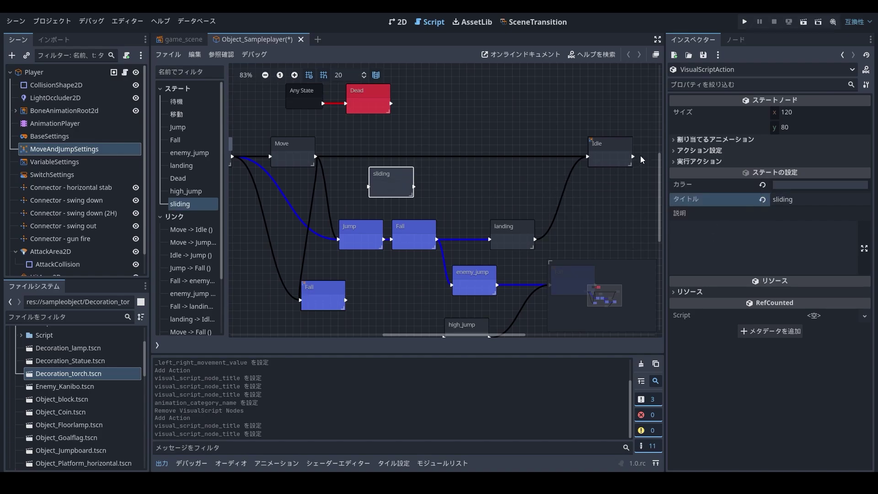
left_click(673, 139)
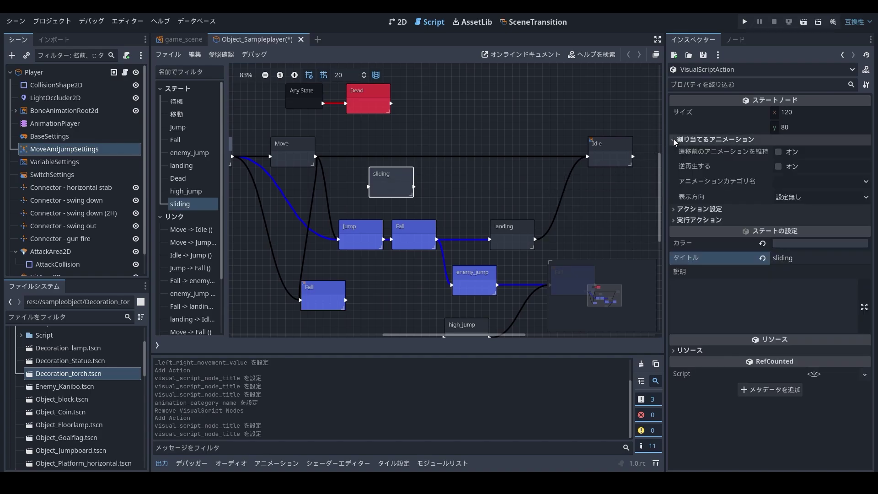
left_click(828, 180)
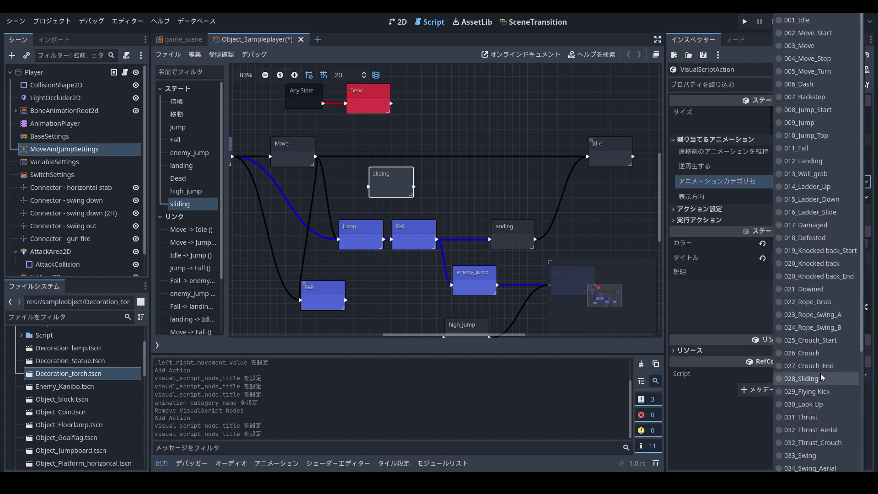
left_click(836, 377)
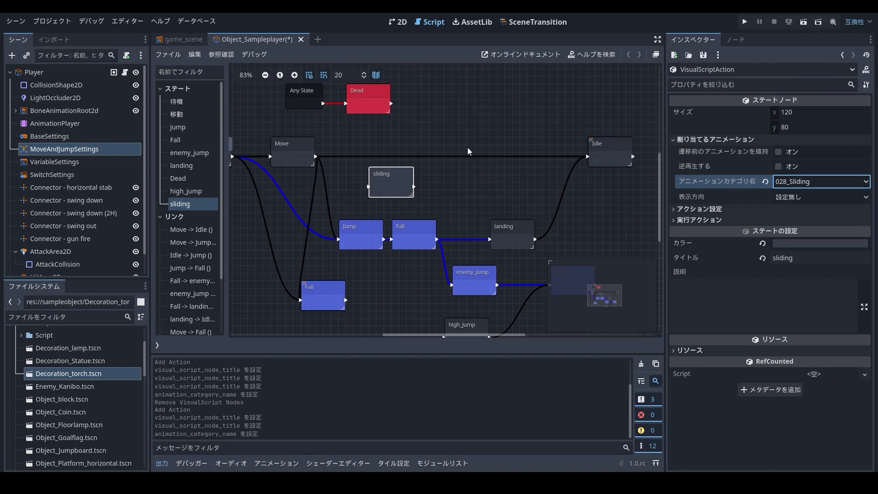
- In the sliding state's action settings, block movement input during the action and set the horizontal movement speed to 200%
left_click(674, 211)
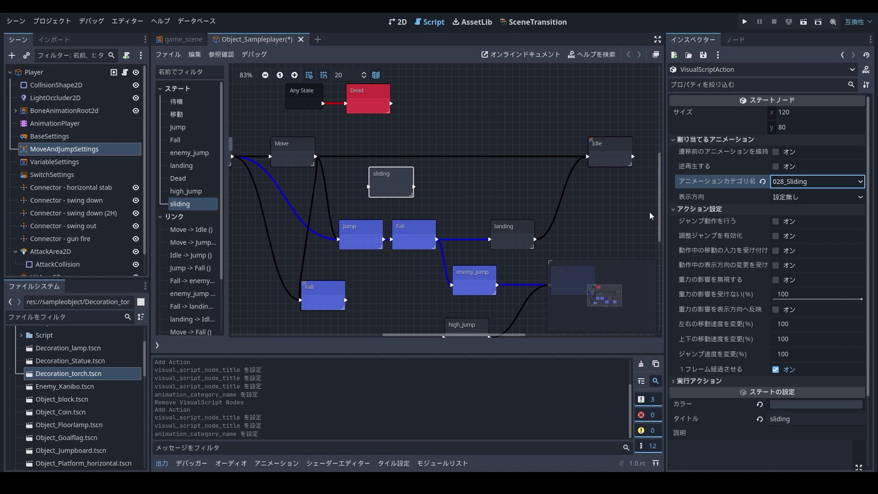
left_click(776, 250)
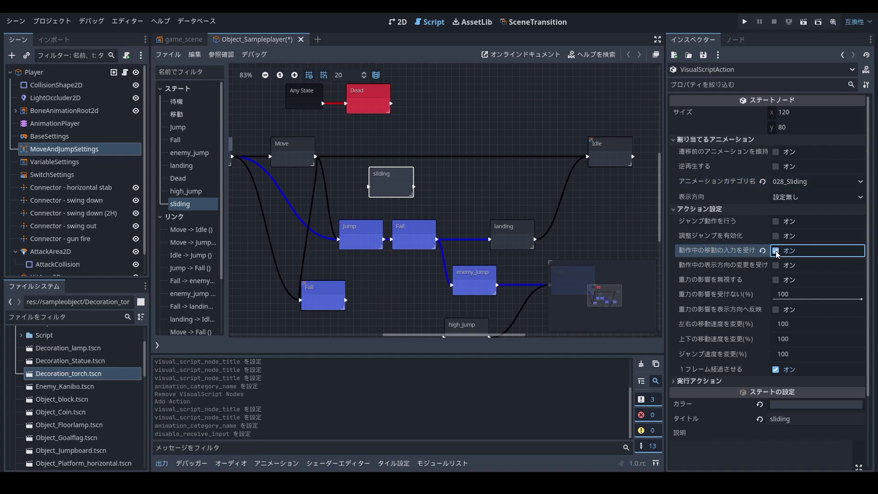
left_click(792, 324)
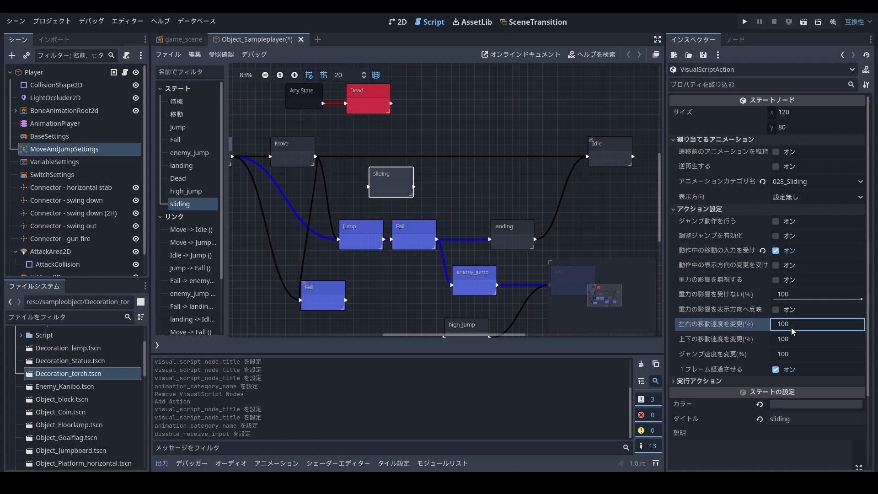
type("200")
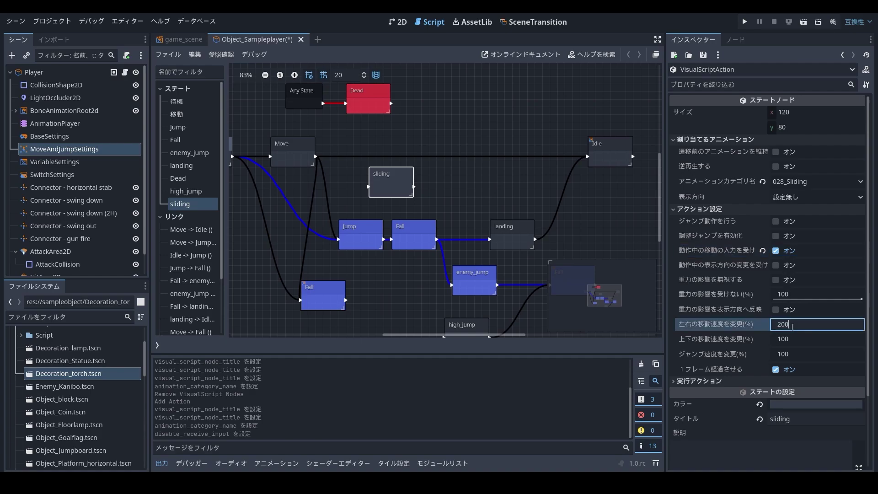
key("Return")
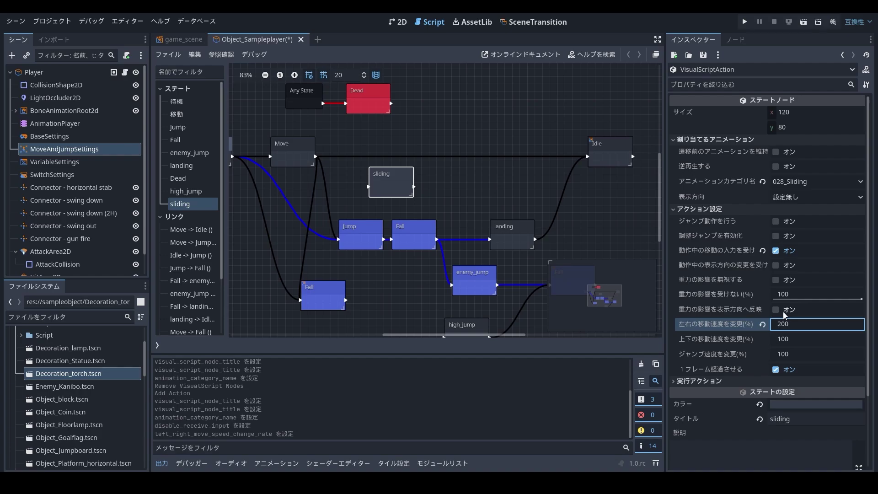
- Add the move-in-facing-direction action (表示方向へ移動) to the sliding state's executed actions
scroll(736, 338, "down", 3)
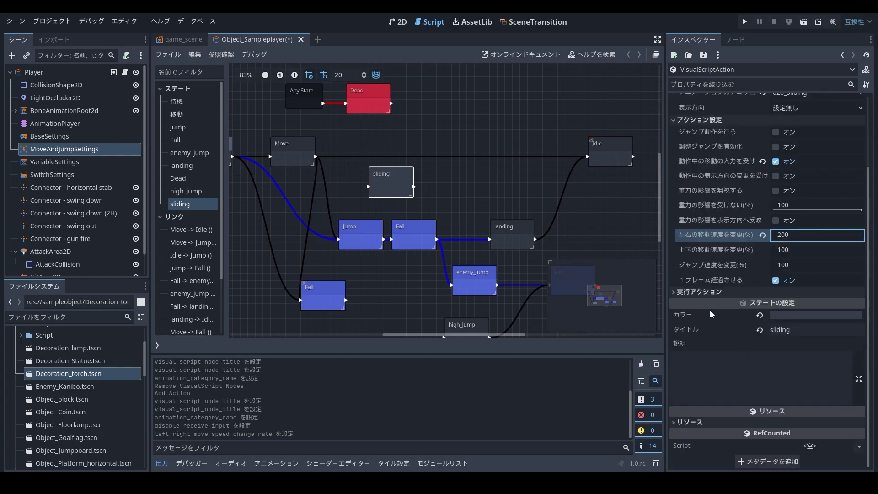
left_click(674, 292)
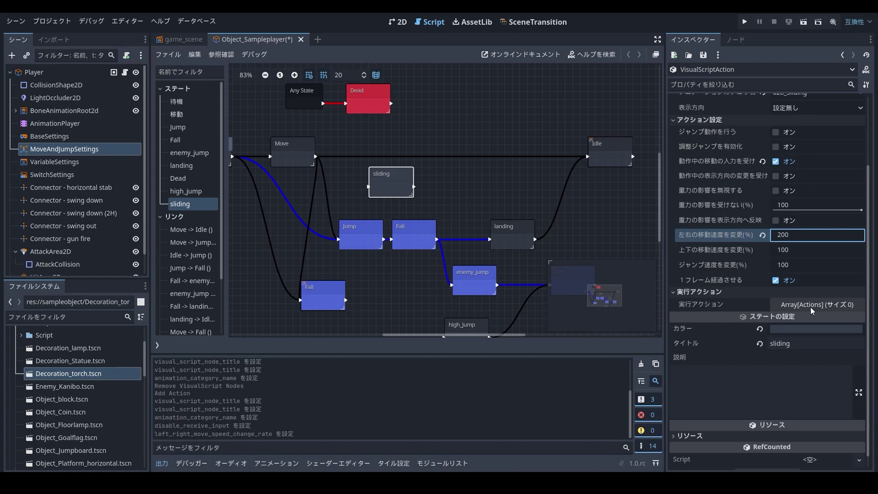
left_click(811, 307)
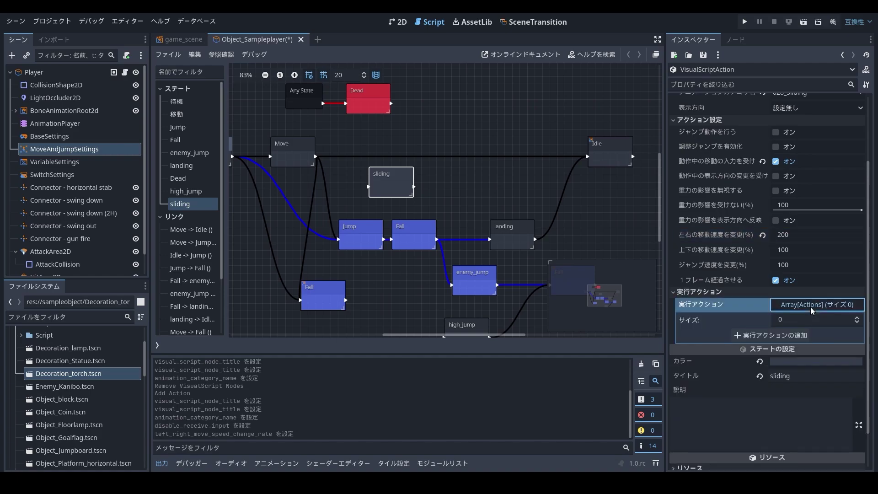
left_click(780, 336)
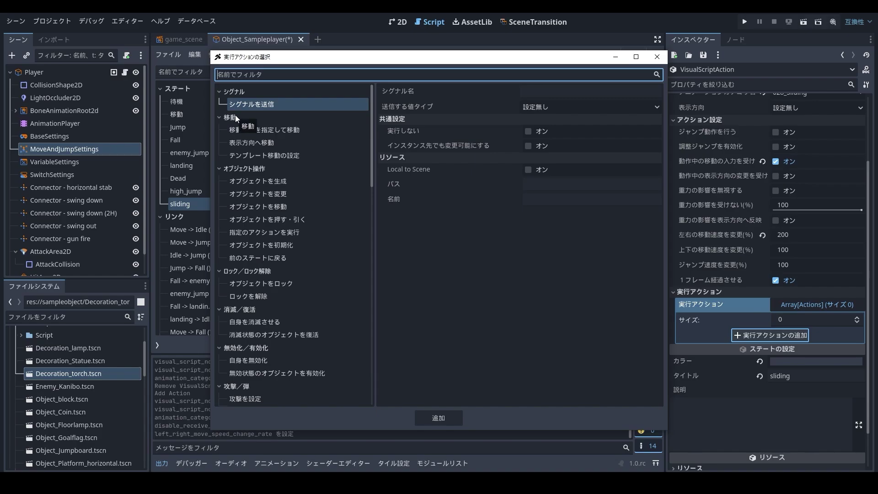
left_click(321, 144)
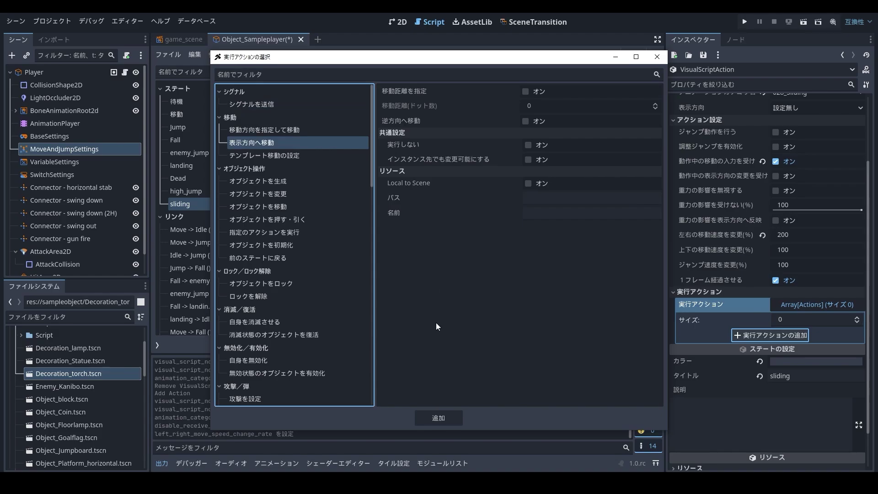
left_click(437, 413)
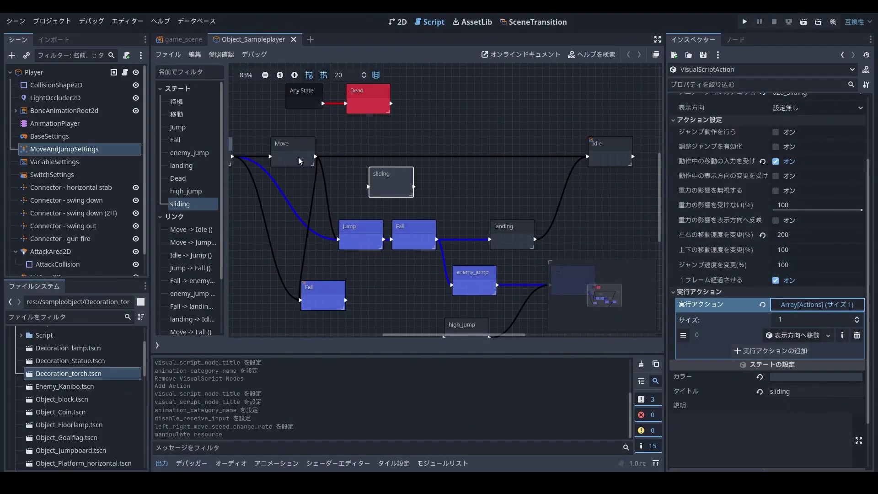
- Add a link from the Move state to the sliding state
left_click(297, 156)
right_click(300, 148)
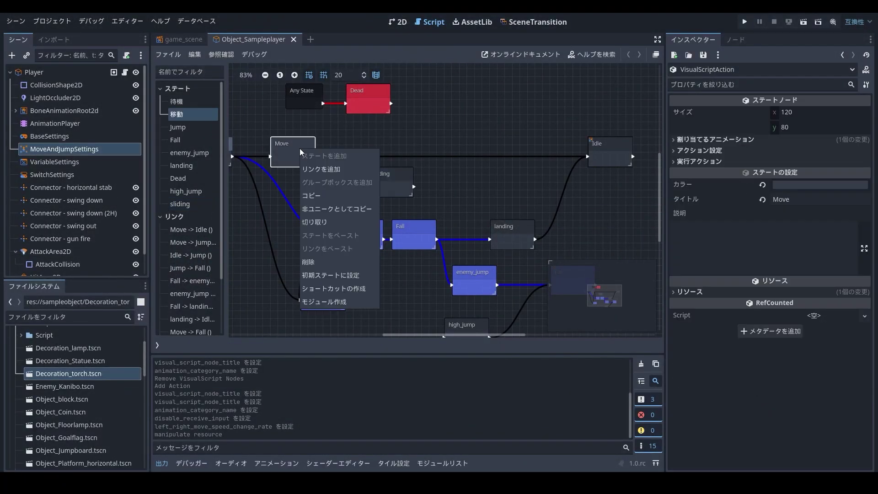
left_click(346, 170)
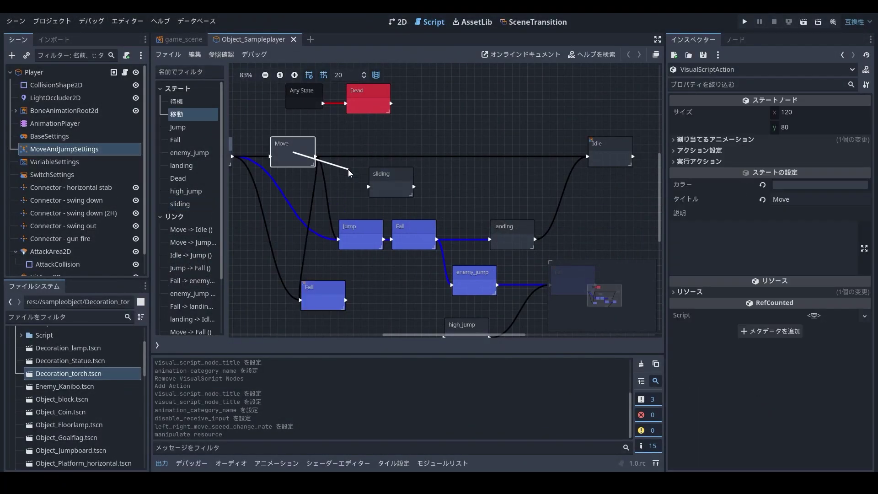
left_click(383, 191)
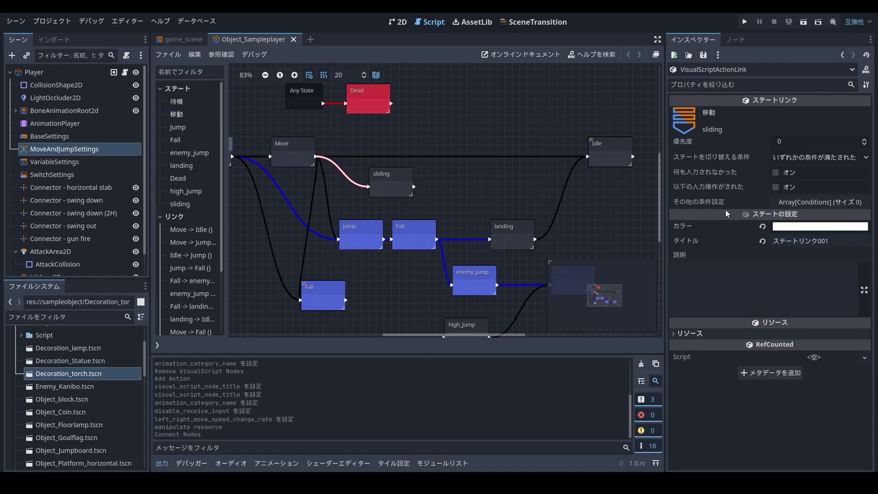
- Enable the input-operation condition on the Move-to-sliding link and add a new input condition entry (入力に関する条件) to its list
left_click(776, 187)
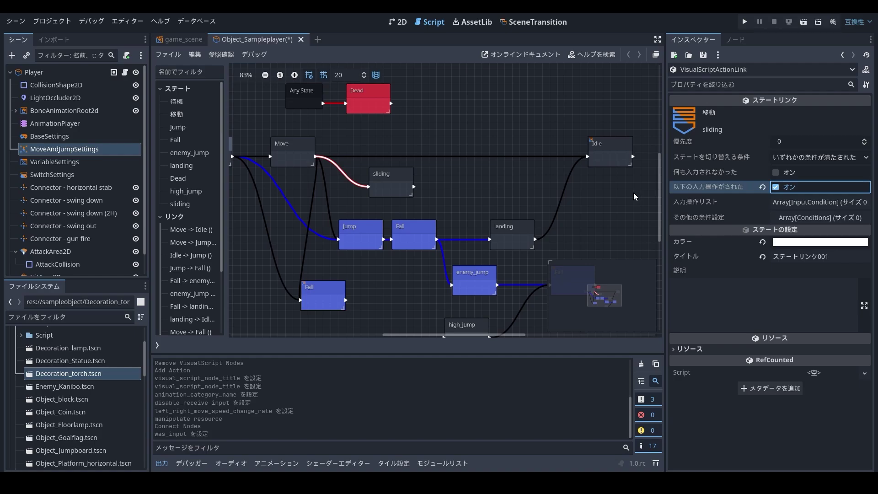
left_click(797, 201)
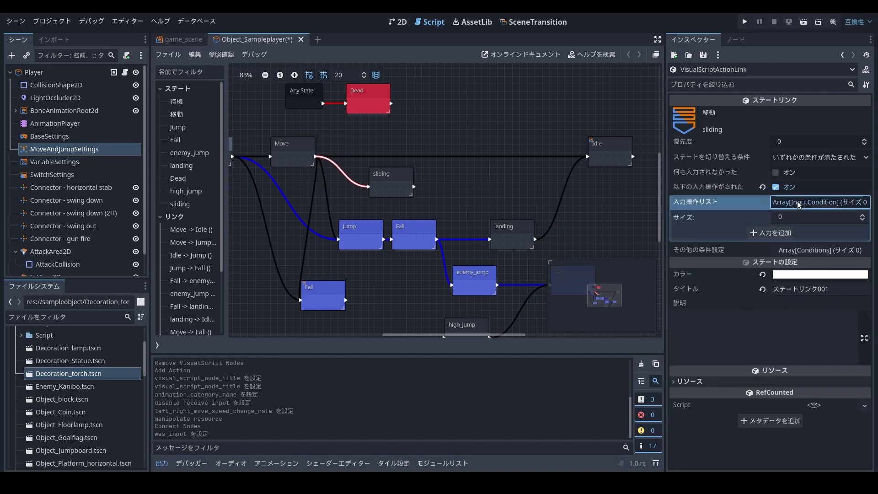
left_click(773, 233)
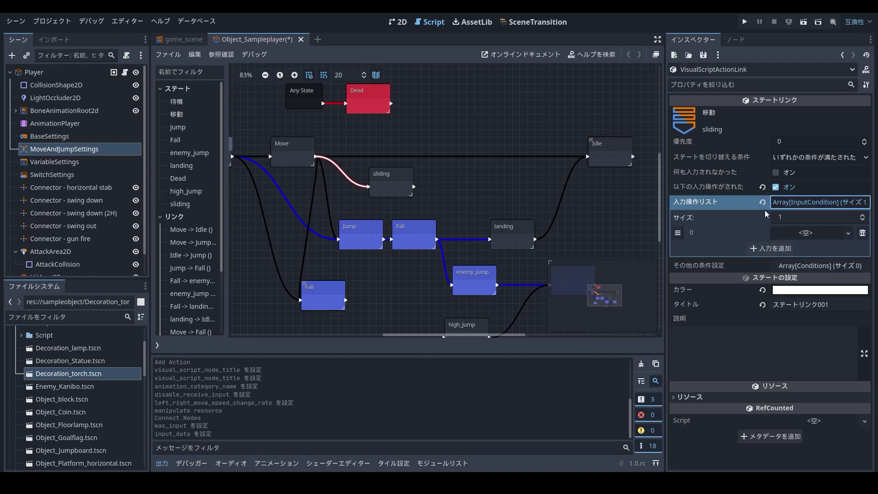
left_click(807, 234)
left_click(808, 245)
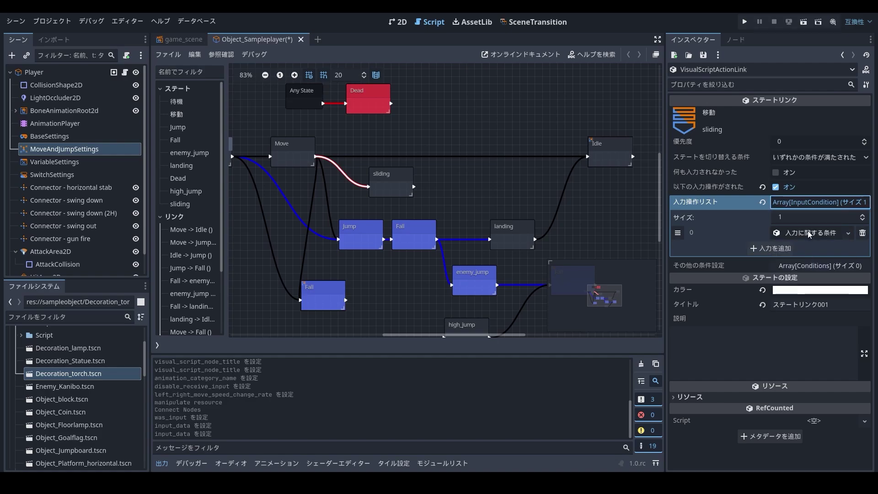
left_click(807, 231)
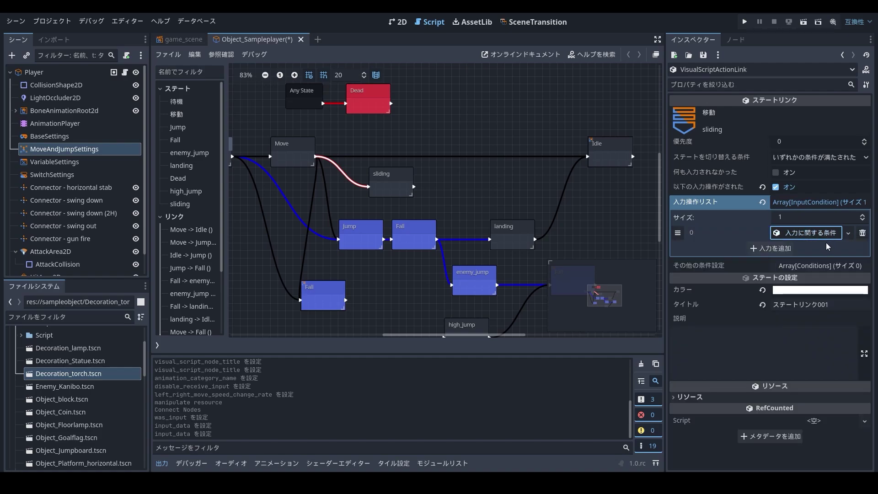
left_click(823, 236)
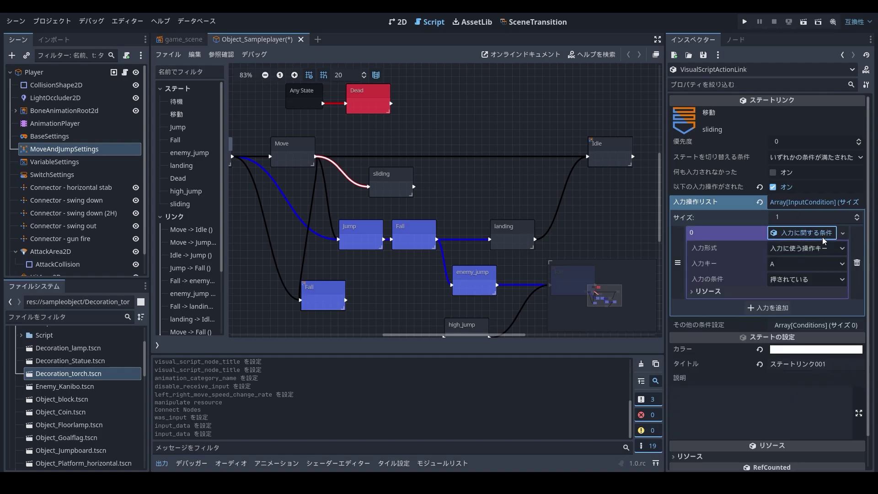
- Set the link's input key to B with the condition 押されている (held down)
left_click(811, 261)
left_click(785, 290)
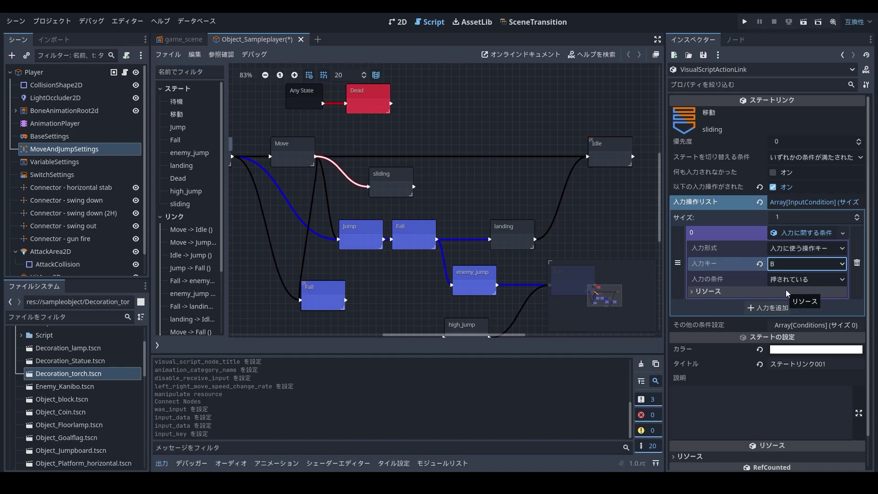
left_click(796, 278)
left_click(797, 292)
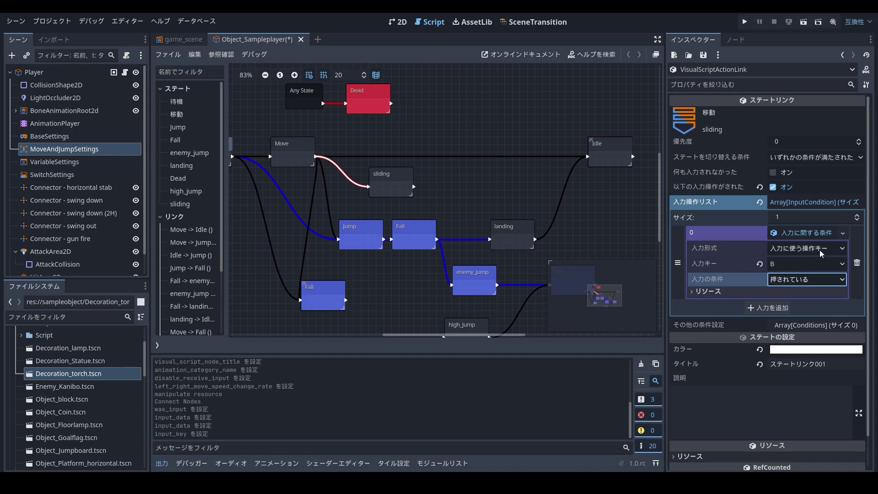
- Link the sliding state to the Idle state and reposition sliding about midway between Move and Idle
left_click(403, 180)
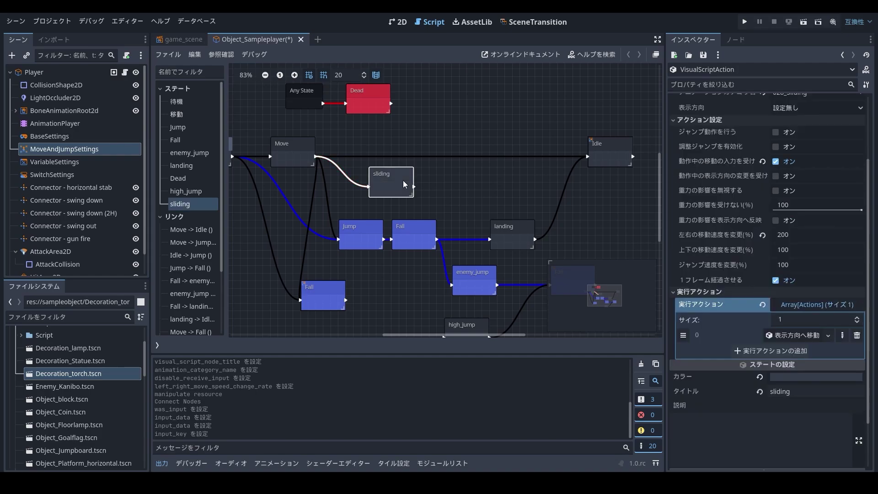
right_click(401, 183)
left_click(419, 203)
left_click(598, 155)
left_click_drag(398, 174, 451, 174)
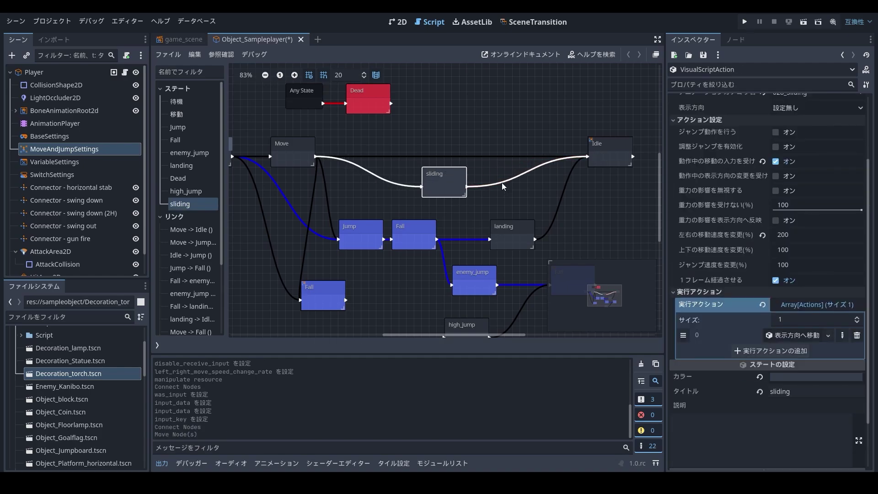
- Add an elapsed-time condition (一定時間が経過) of 0.3 seconds to the sliding-to-Idle link
left_click(501, 186)
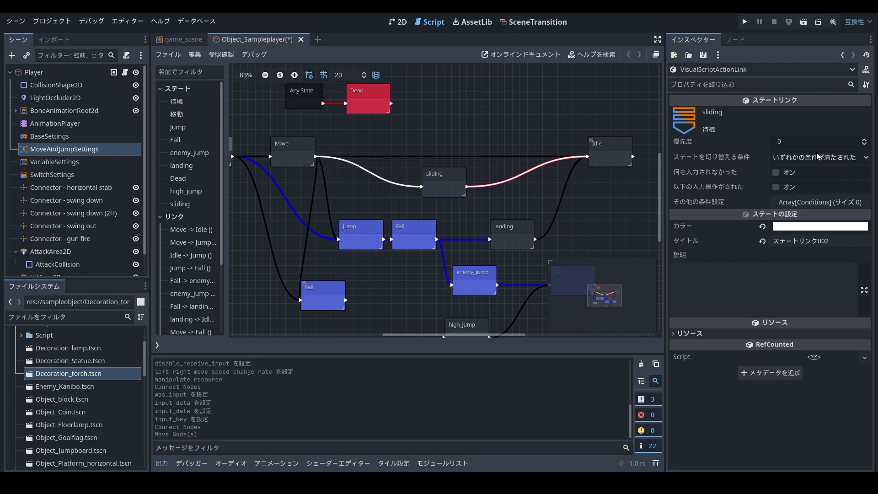
left_click(815, 201)
left_click(782, 233)
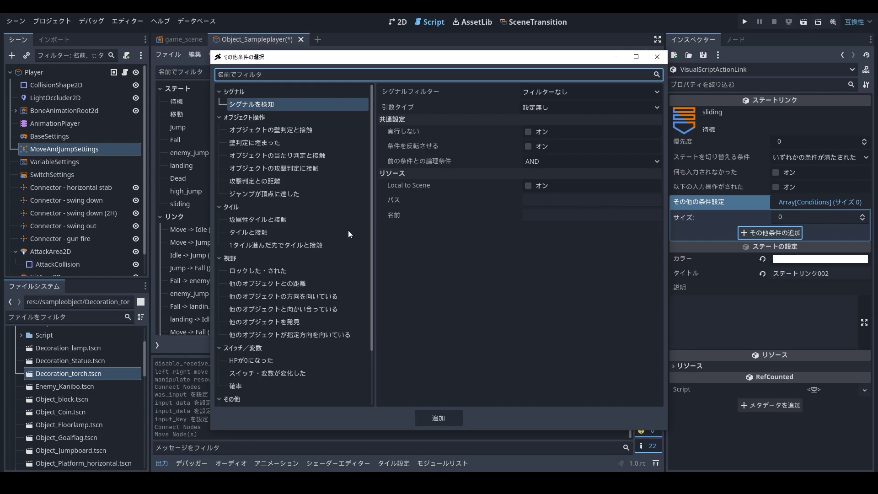
scroll(325, 160, "down", 3)
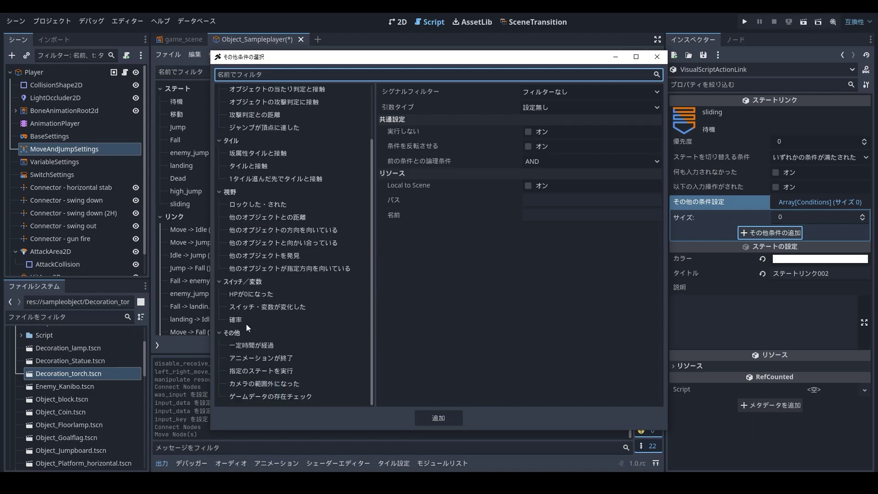
left_click(273, 345)
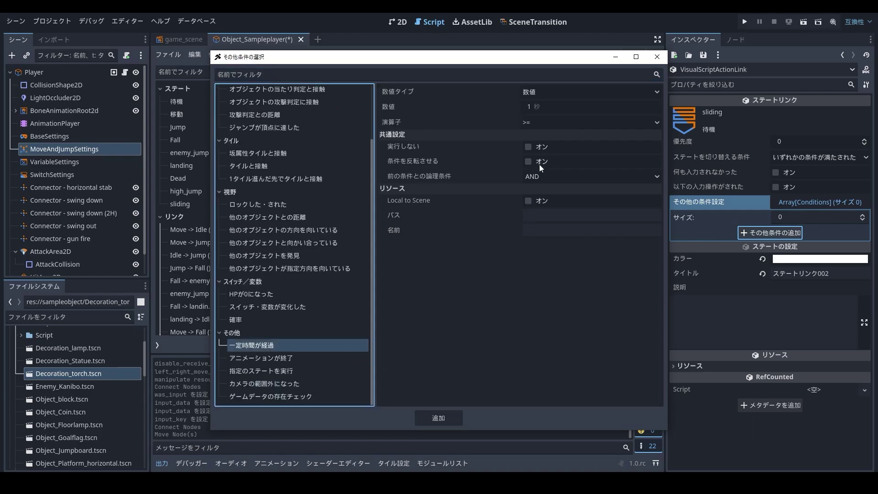
left_click(550, 107)
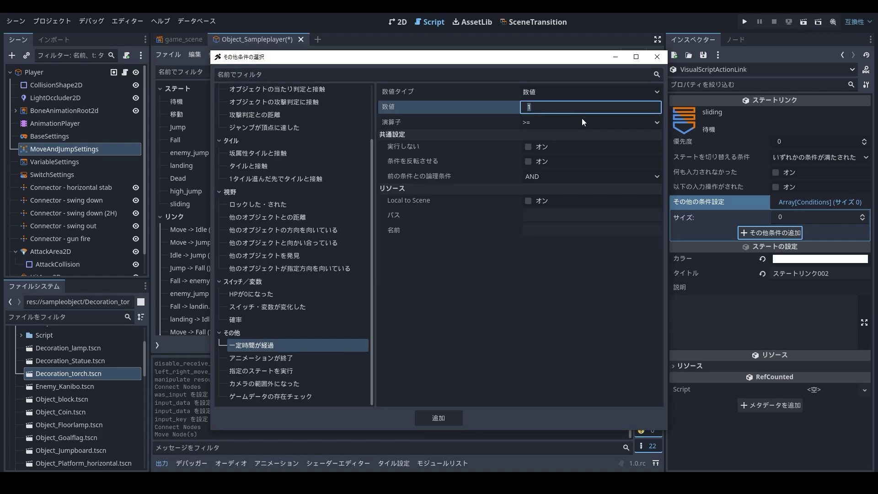
type("0.3")
left_click(446, 417)
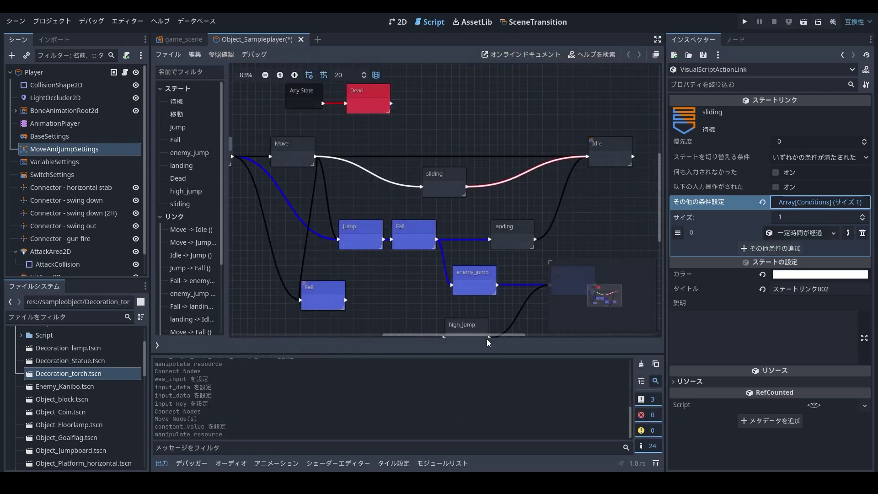
- Run the game and test the player's slide while moving in both directions
key("F5")
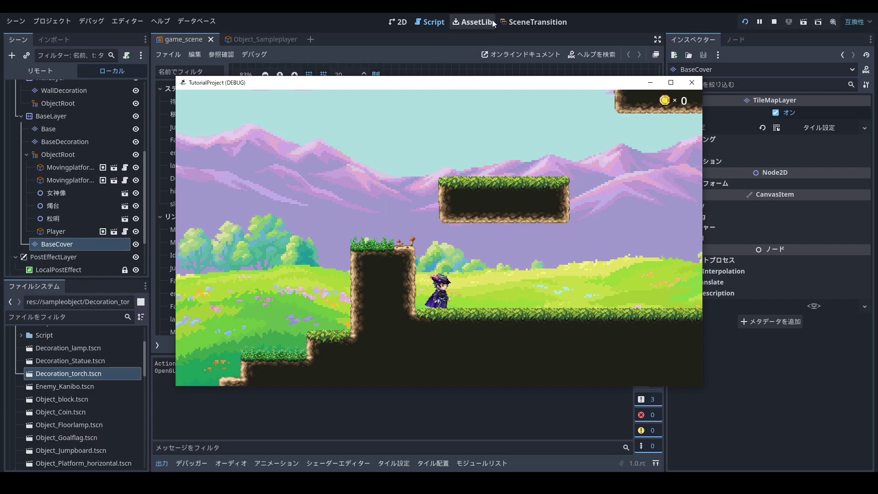
key("Right")
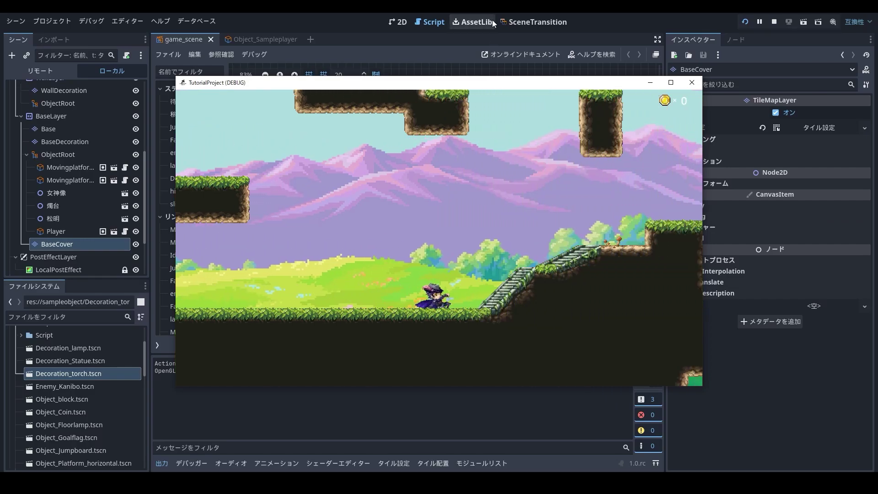
key("Left")
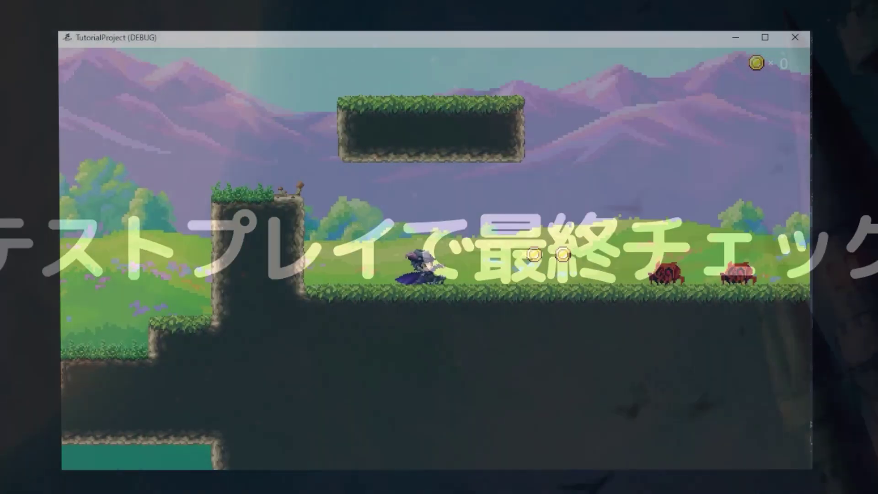
- Playtest the level by running and jumping past the enemies and up to the platform with the torch
key("Right")
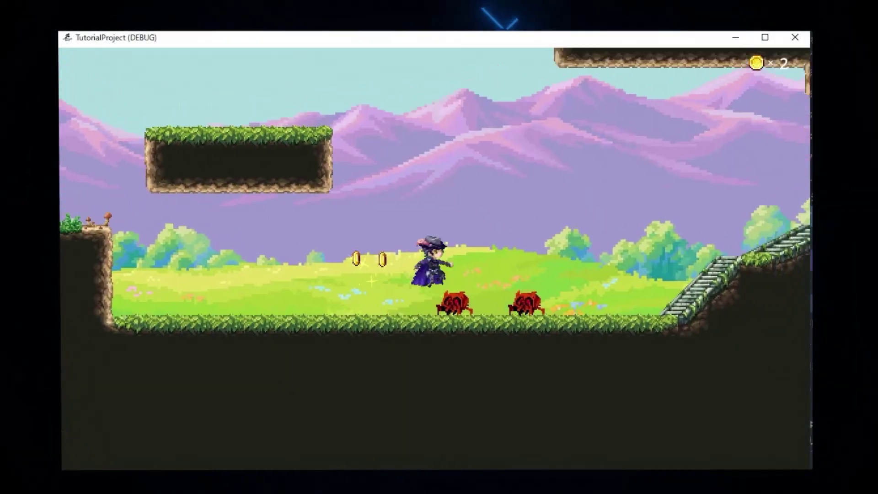
key("space")
key("Right")
key("space")
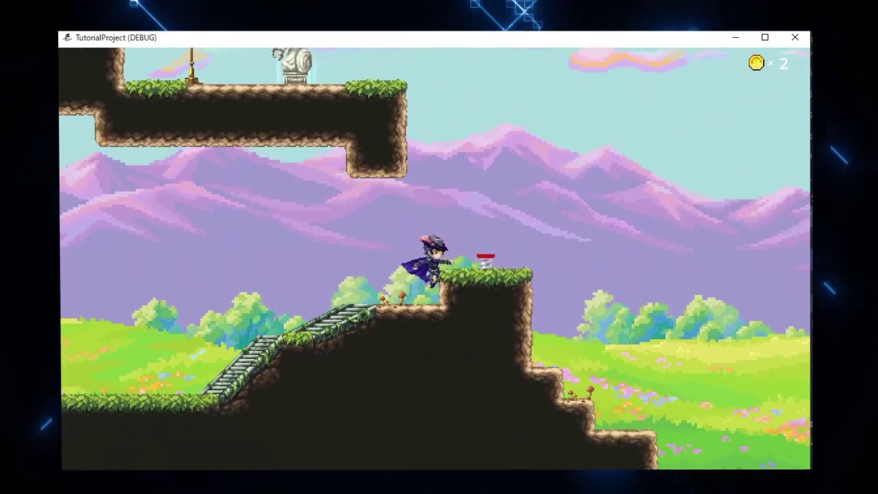
key("Left")
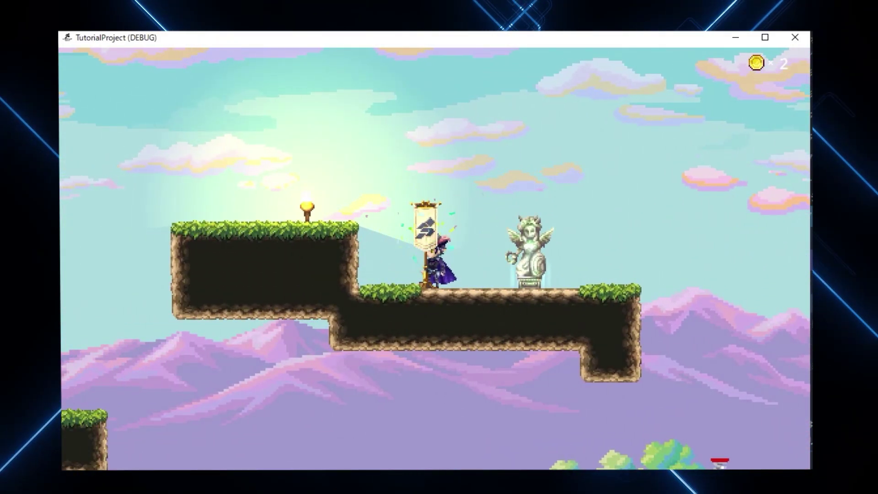
key("space")
key("Left")
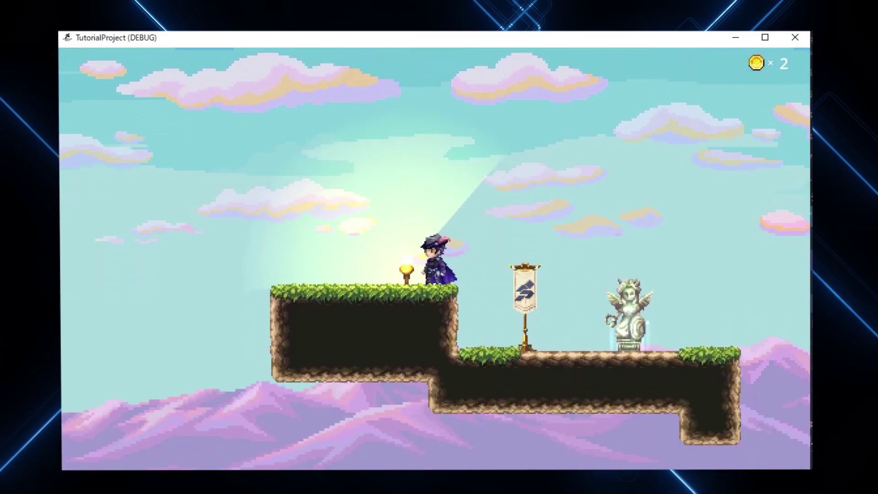